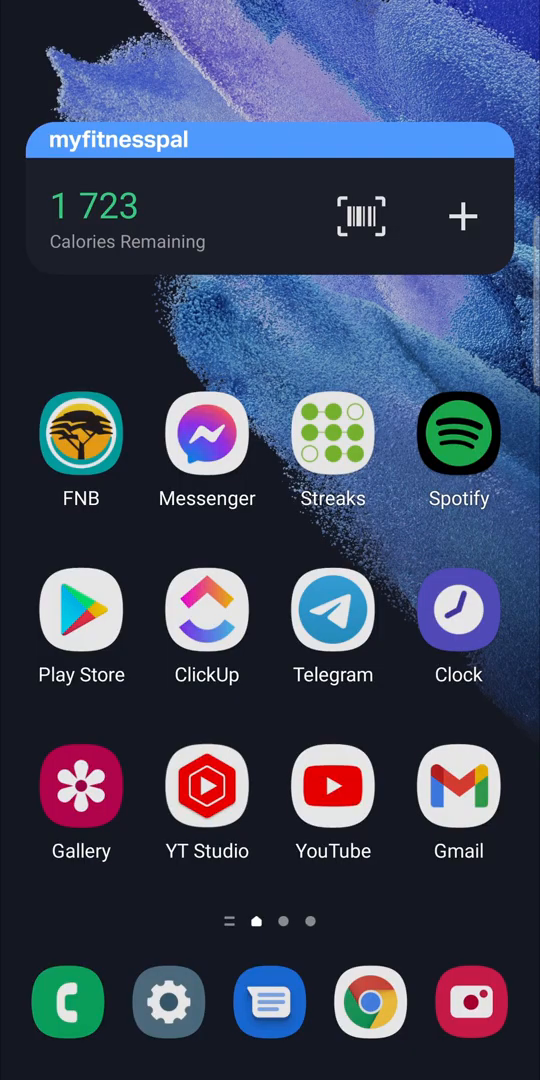
Step: Search the Play Store for 'shareit', correcting the misspelled text before searching
click(81, 610)
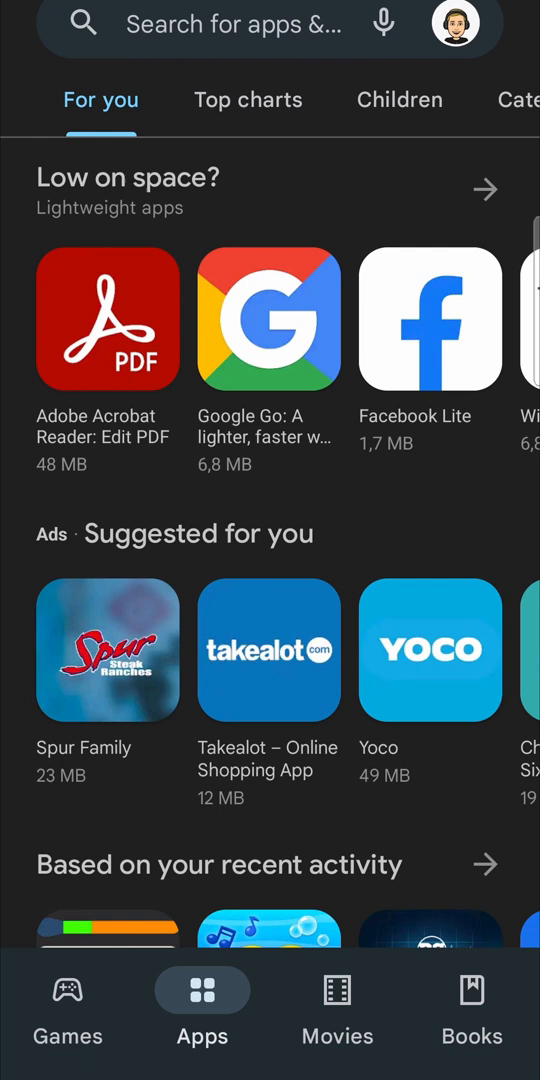
click(233, 24)
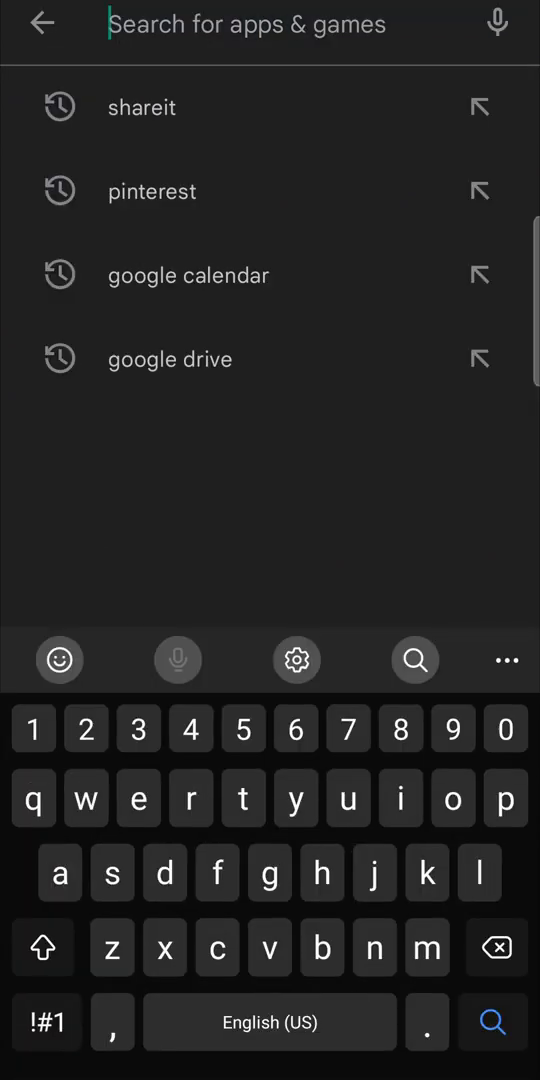
text(shate)
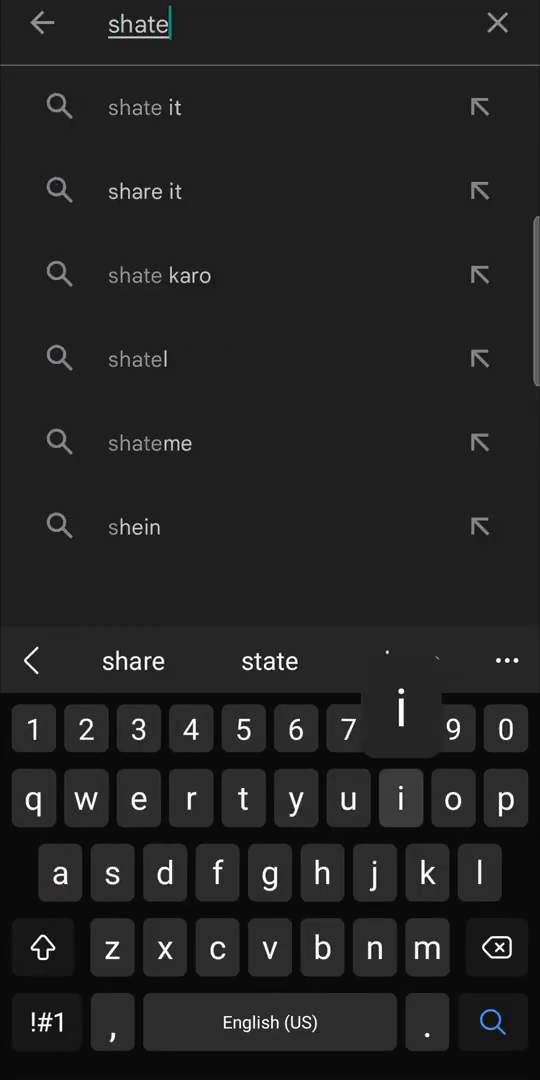
text(it)
click(497, 947)
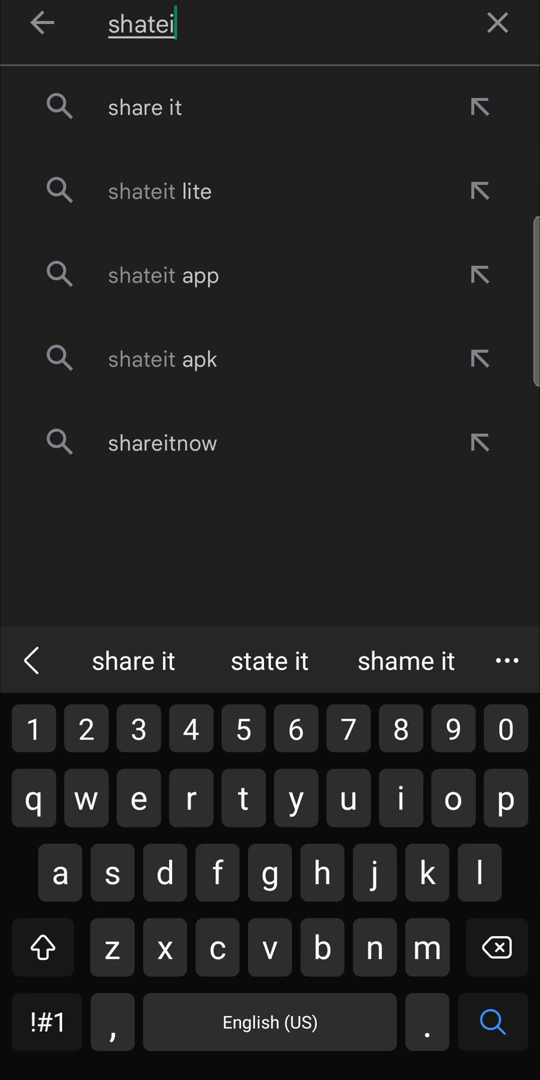
text(rei)
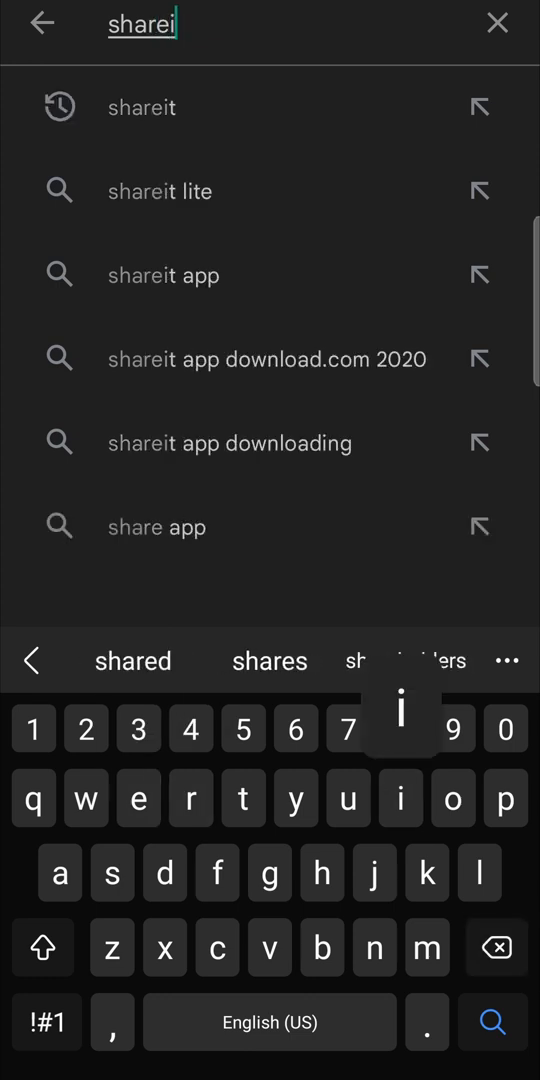
text(t)
click(492, 1022)
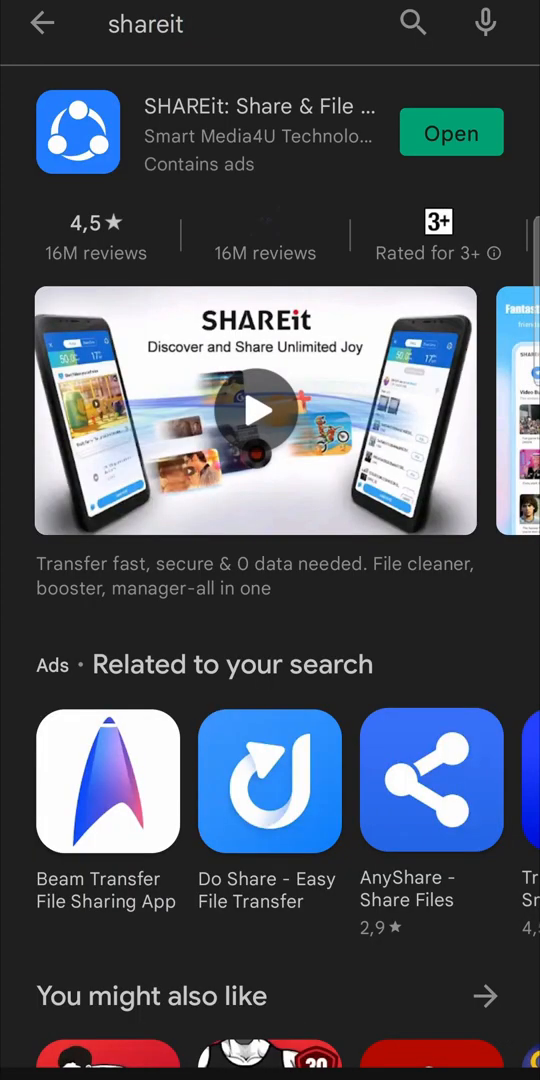
Step: View the SHAREit details page, confirming it is installed with no update, last updated 07 Mar 2022
click(250, 120)
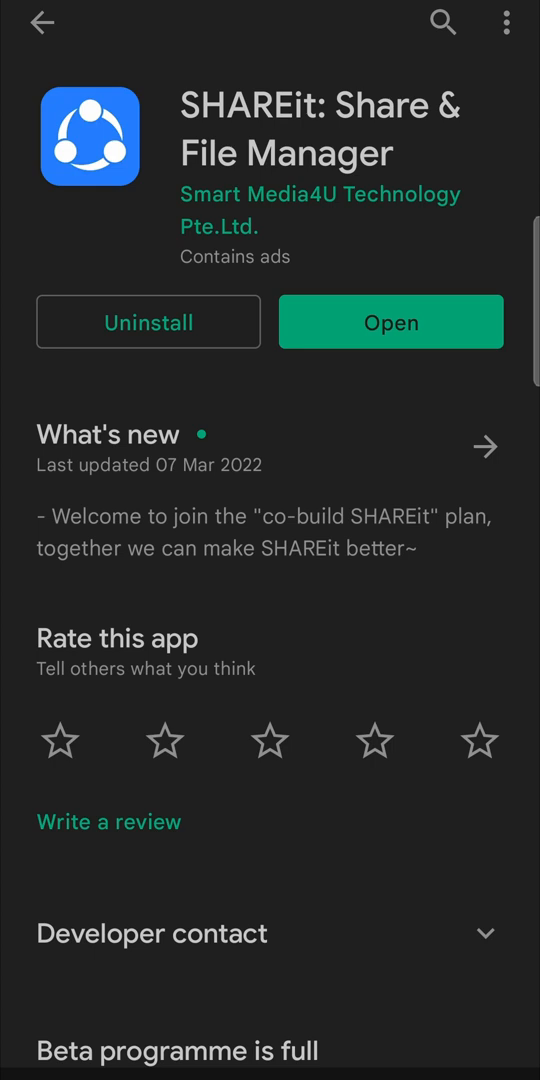
Step: Return to the Play Store home page and bring up the account menu from the profile picture
click(42, 22)
click(35, 20)
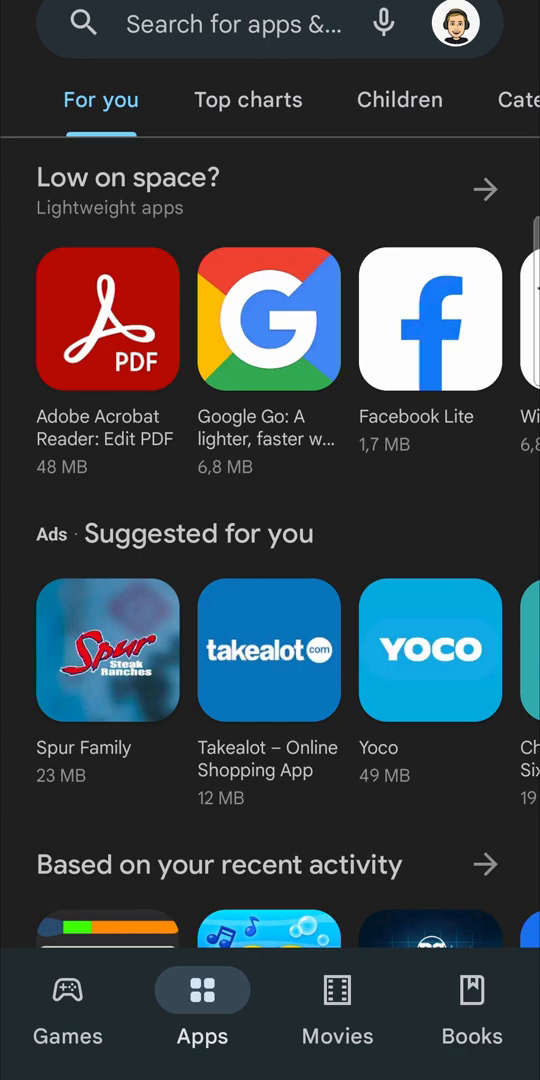
click(456, 23)
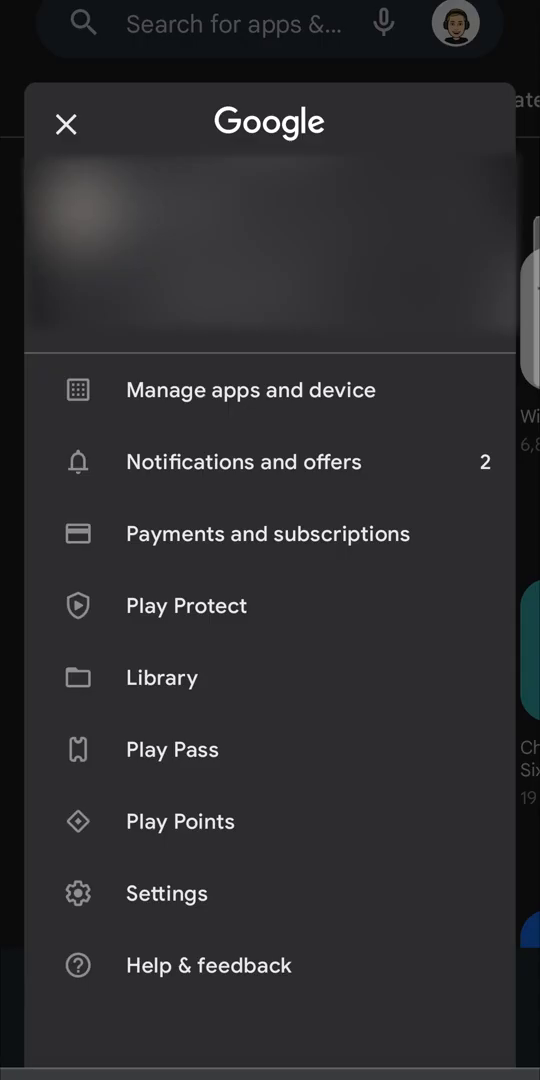
Step: In Settings under Network preferences, set Auto-update apps to Over Wi-Fi only
click(167, 893)
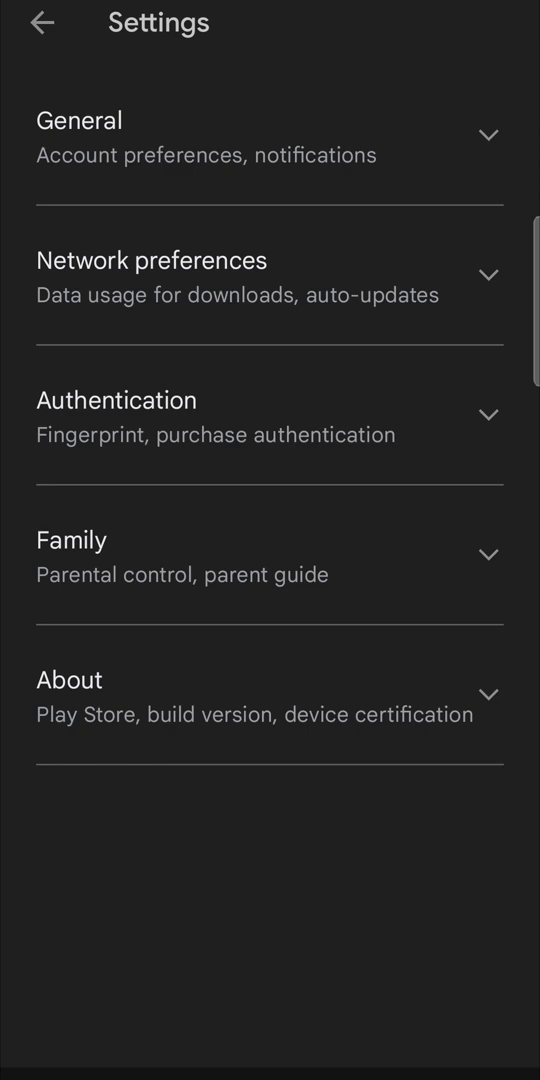
click(237, 275)
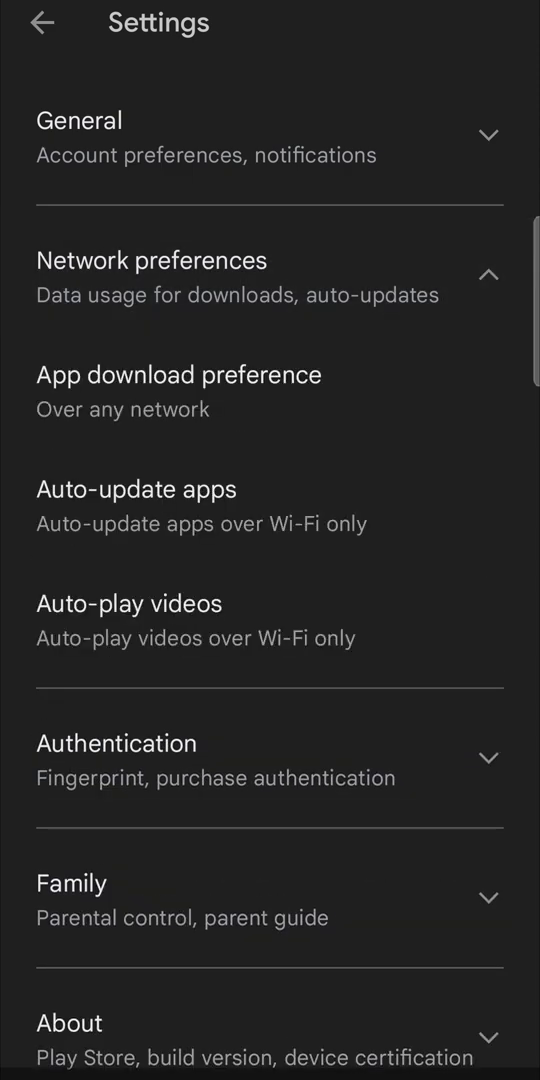
click(200, 505)
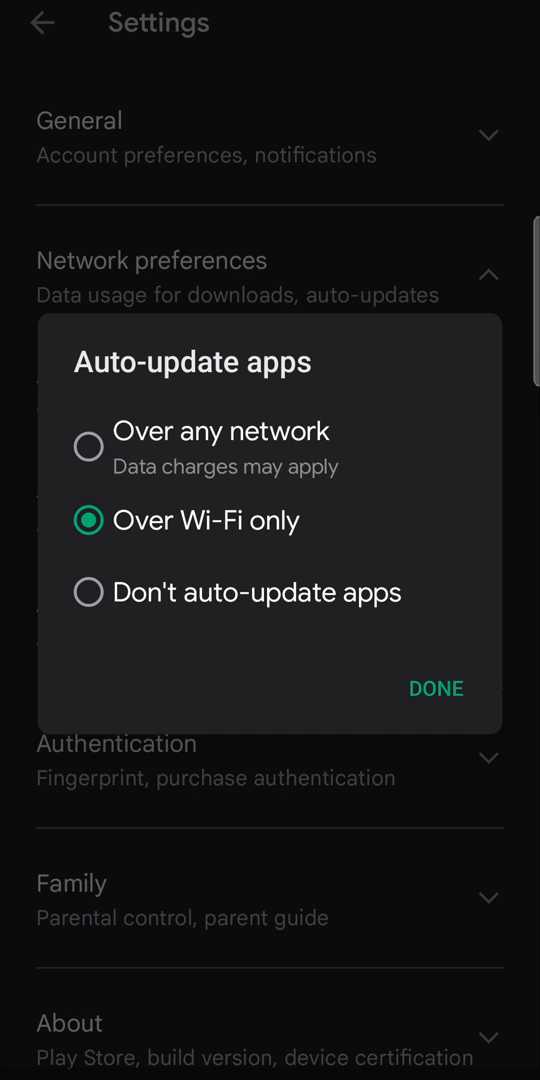